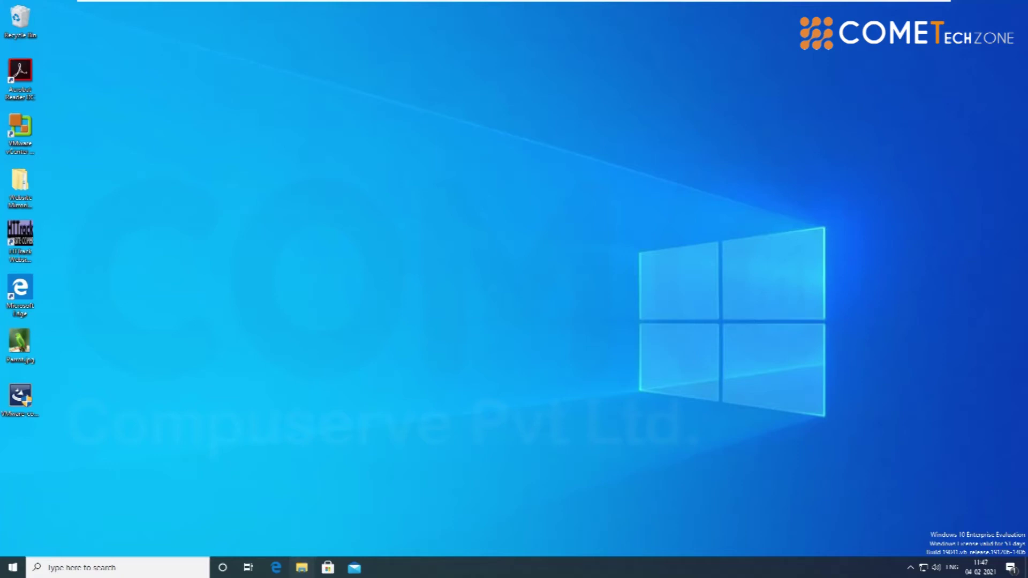
- Preview Flowers_123.png from Recent files in Photos, then close the viewer
left_click(301, 568)
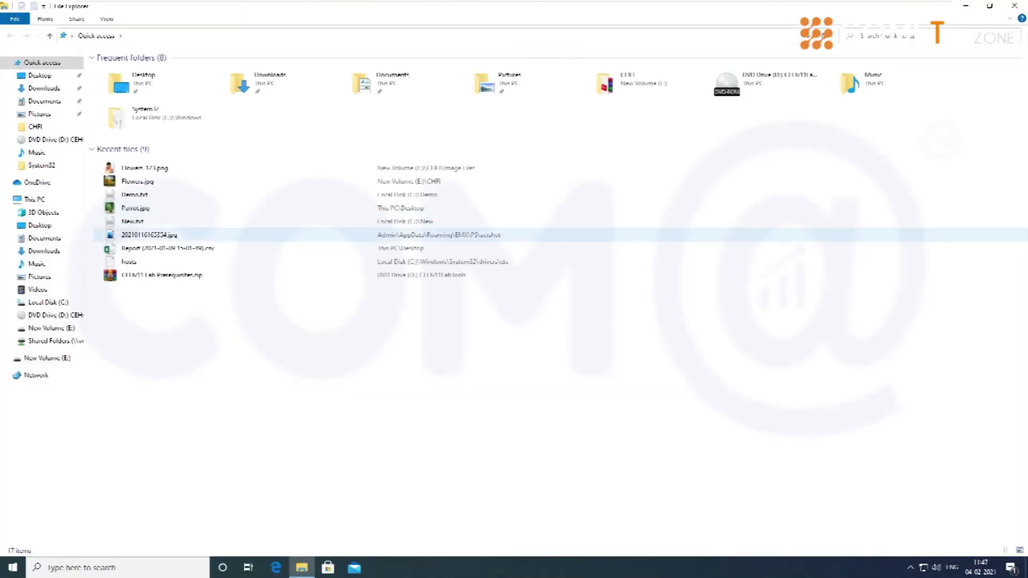
left_click(145, 168)
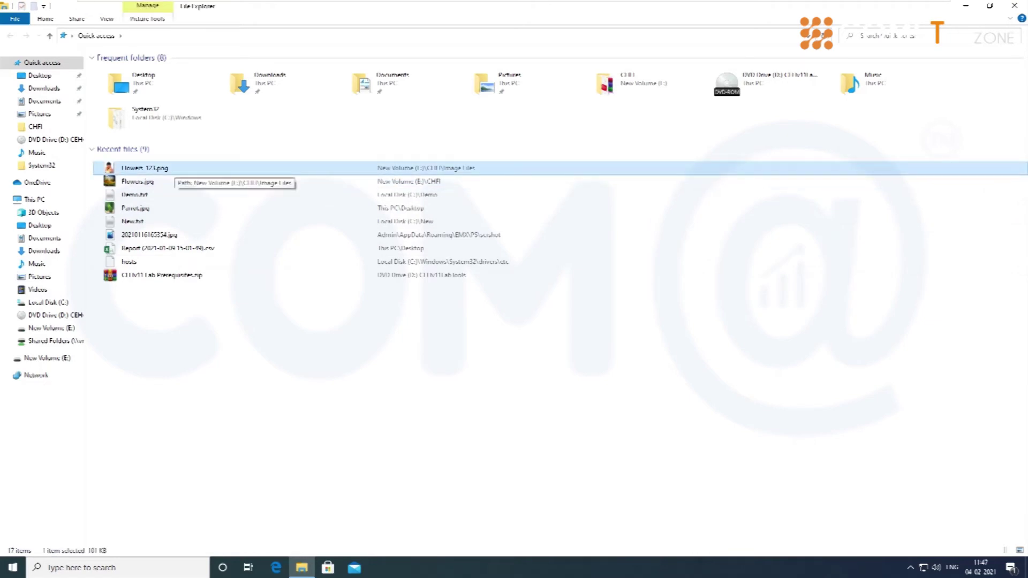
key("Return")
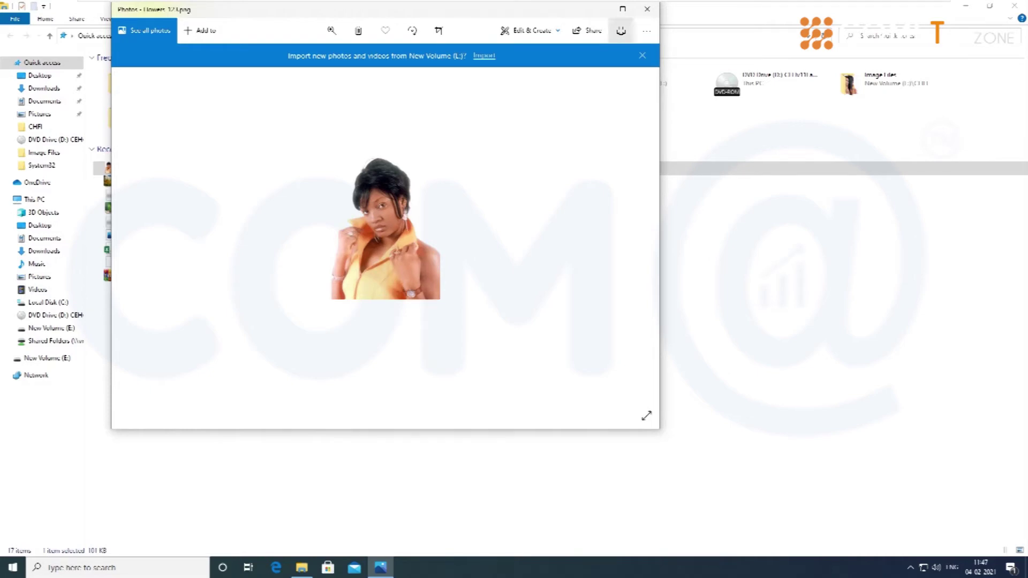
left_click(646, 9)
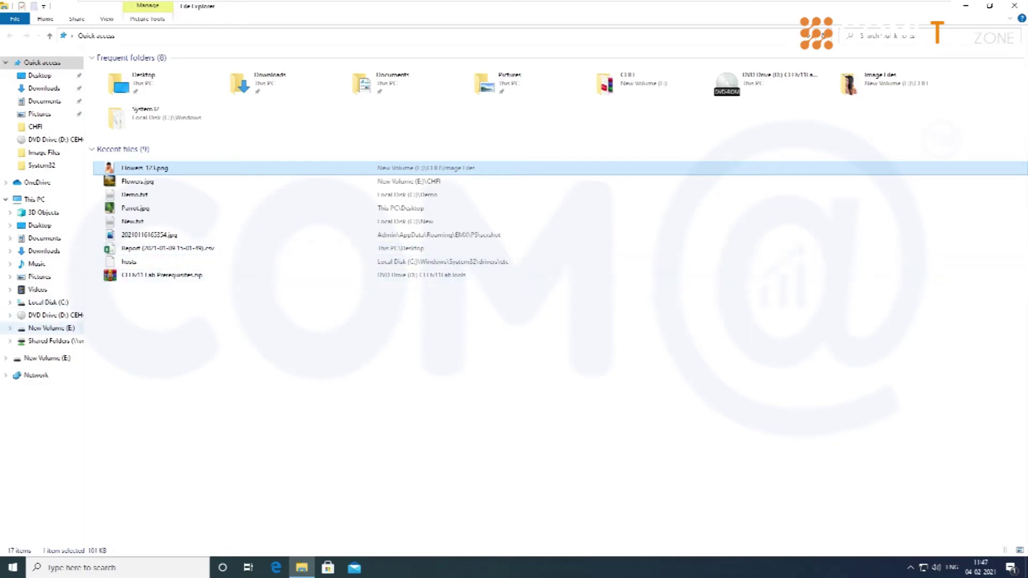
- Launch StegSpy from E:\CHFI\Defeating Anti-Forensics Techniques\Steganography Detection Tools\Stegspy
left_click(51, 328)
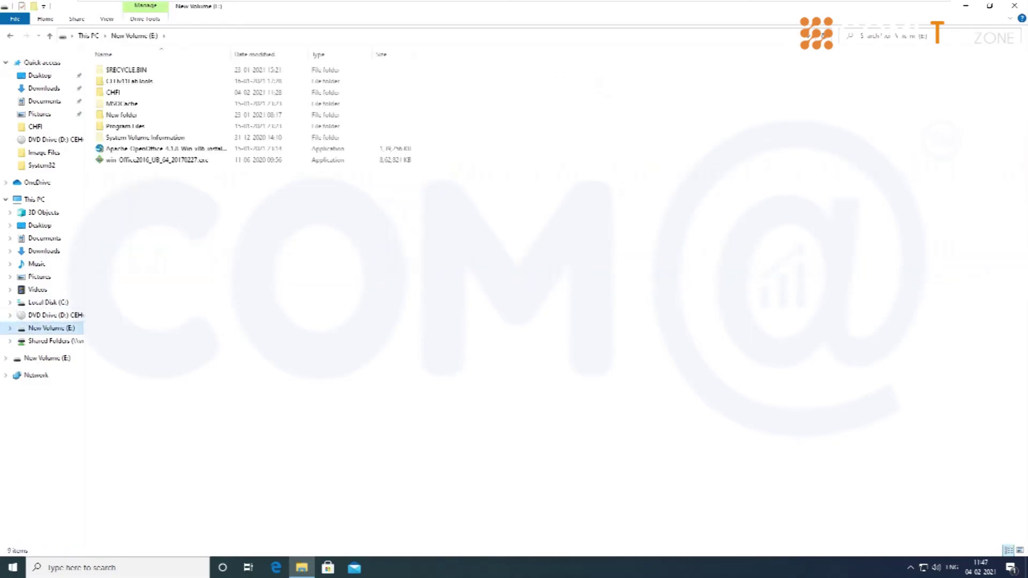
double_click(114, 92)
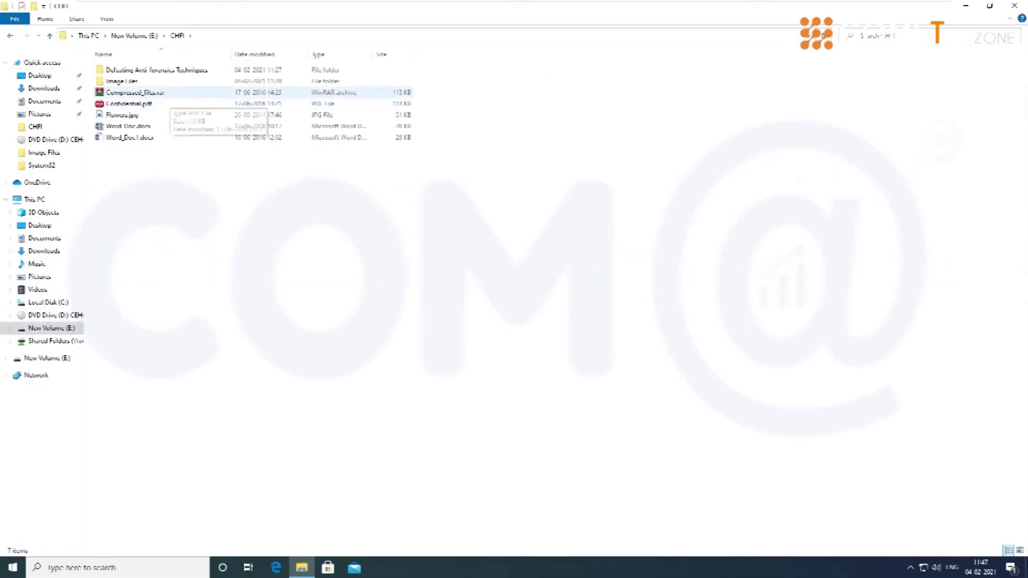
double_click(137, 70)
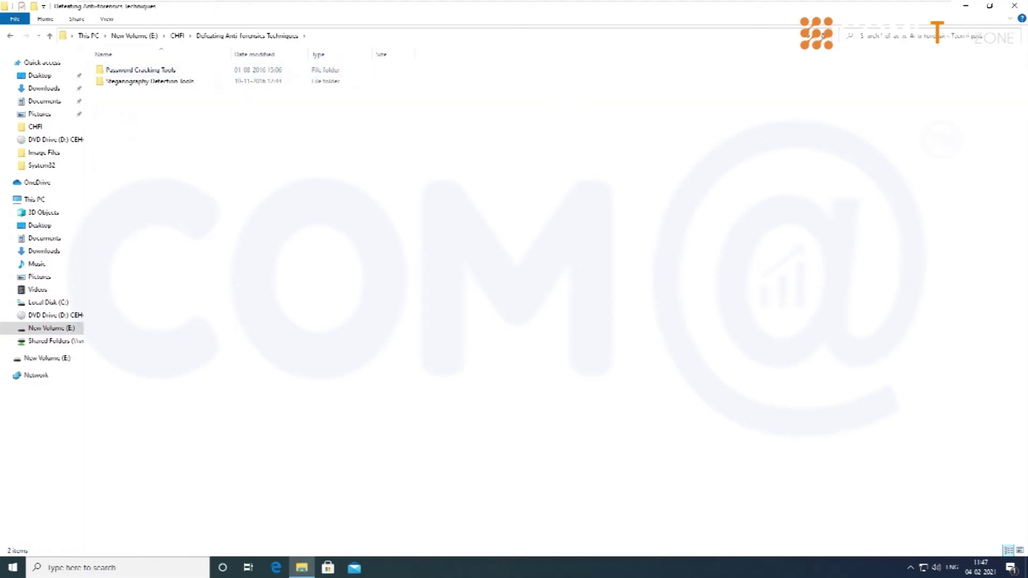
left_click(118, 103)
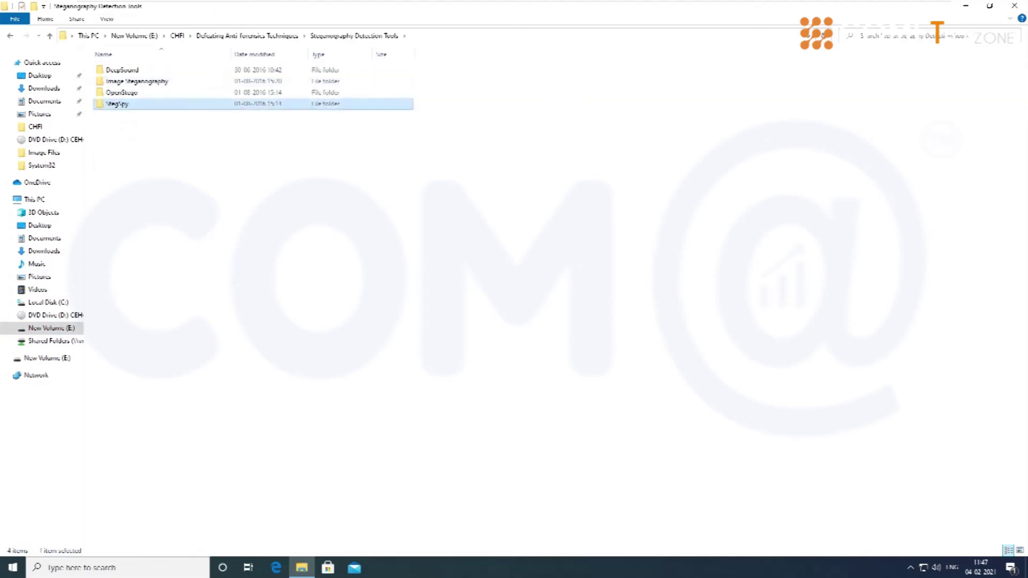
double_click(118, 104)
double_click(117, 92)
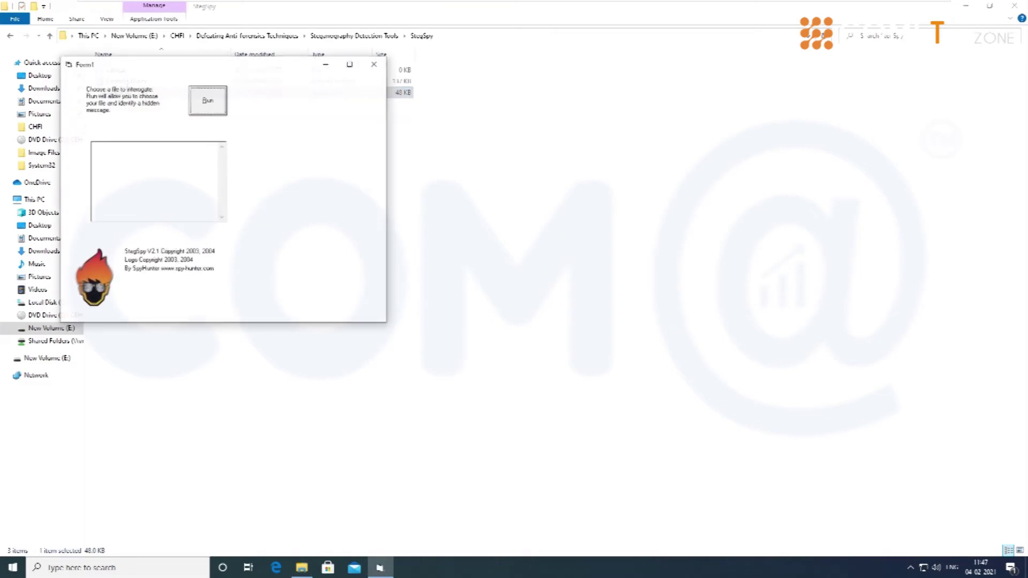
- Run the StegSpy scan on E:\CHFI\Image Files\Flowers_123.png to detect hidden data
left_click(207, 100)
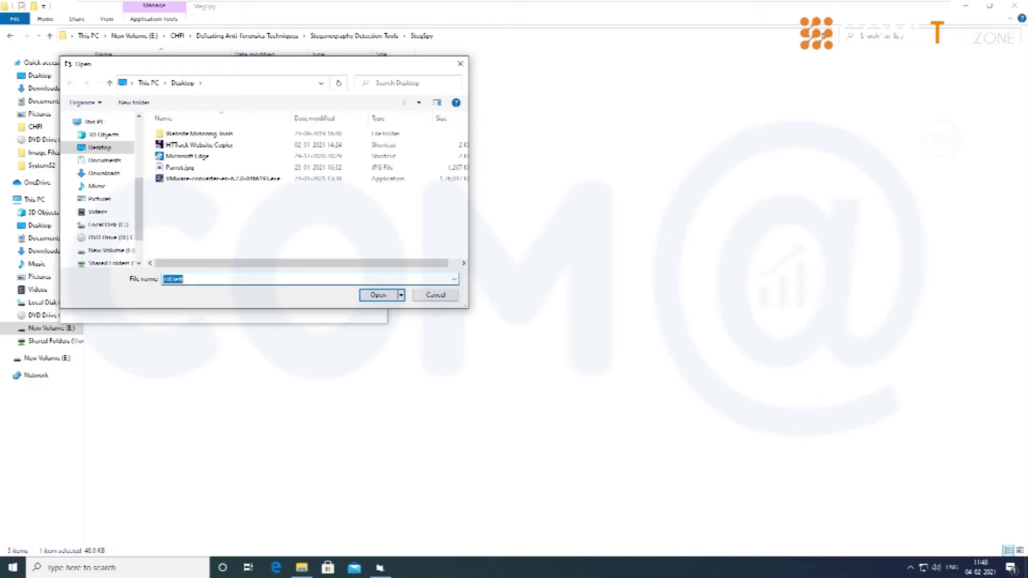
left_click(112, 250)
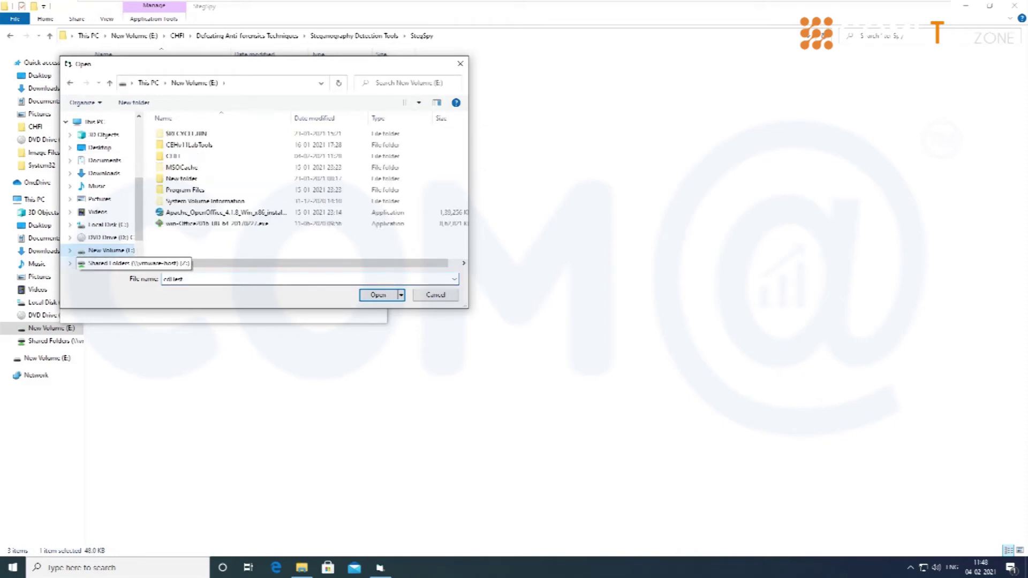
double_click(173, 156)
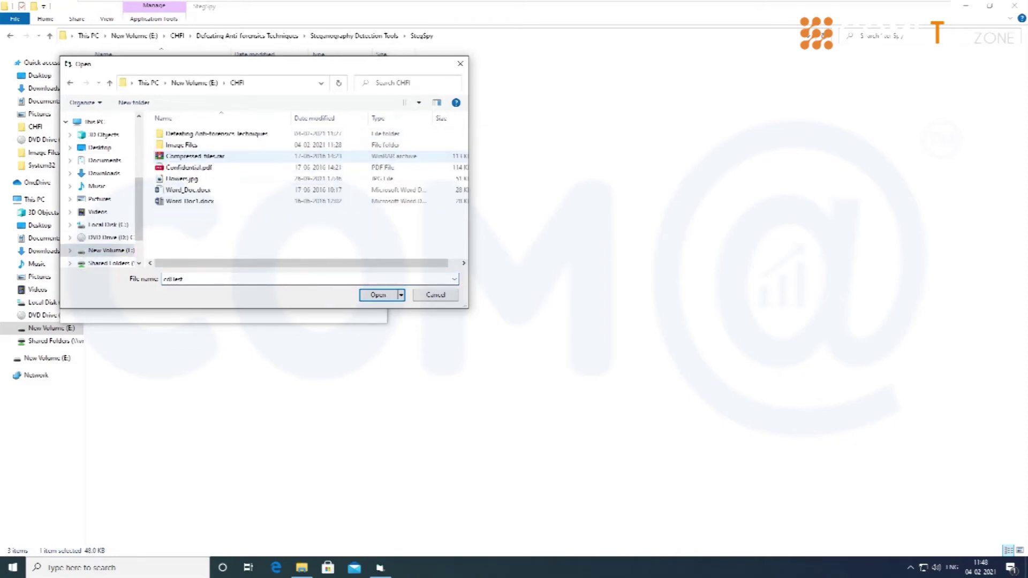
double_click(184, 145)
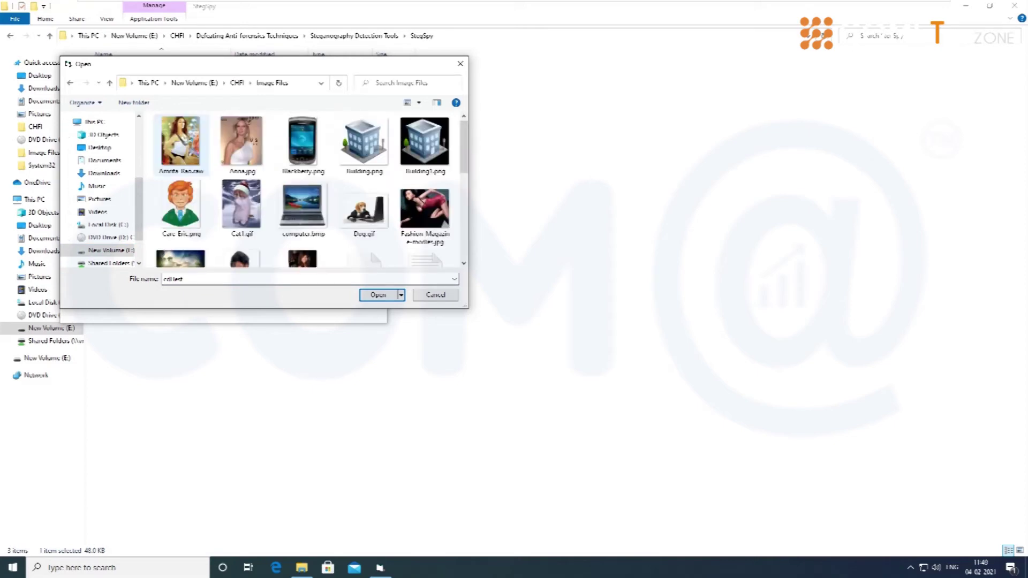
scroll(364, 209, "down", 1)
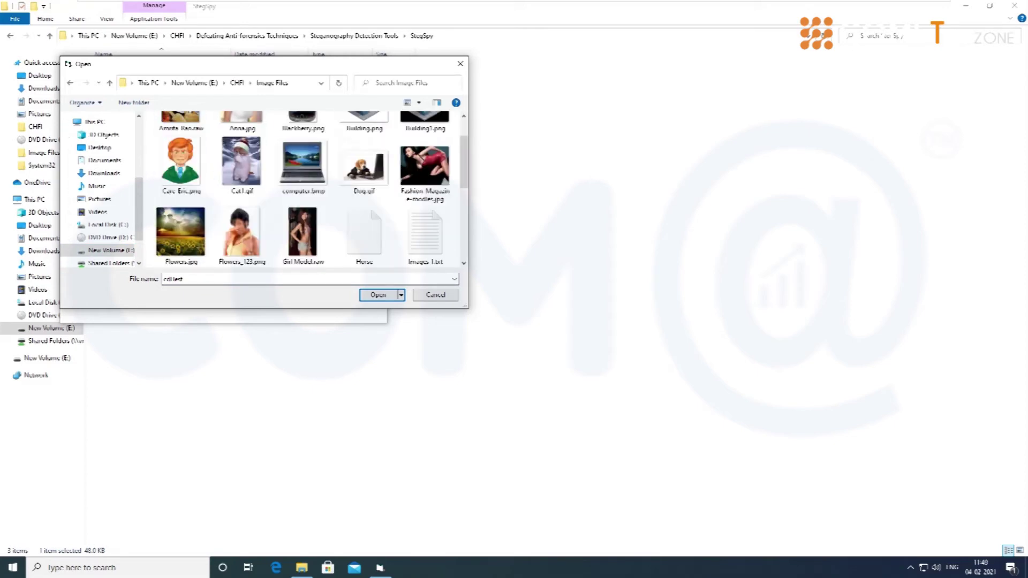
left_click(241, 233)
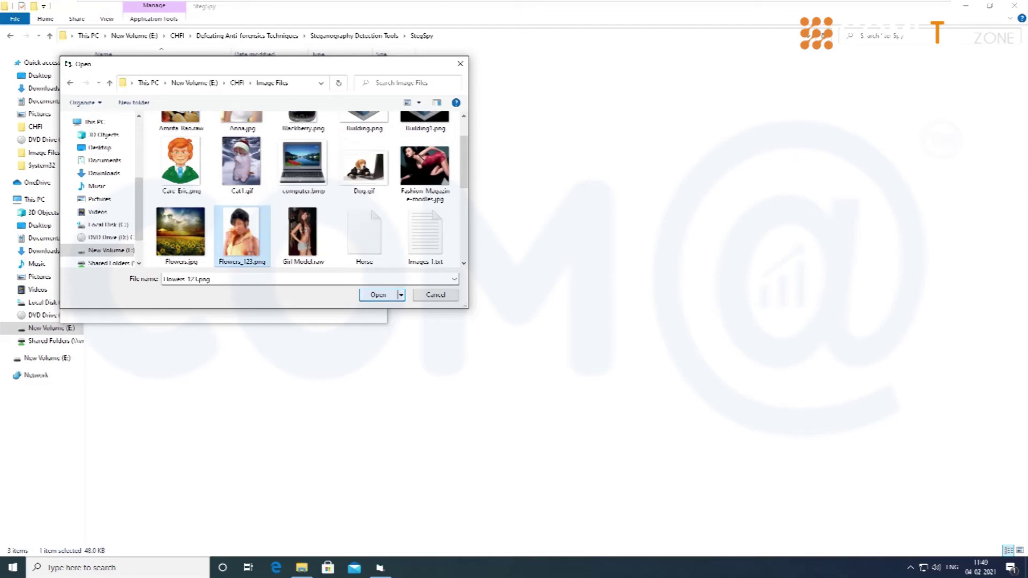
key("Return")
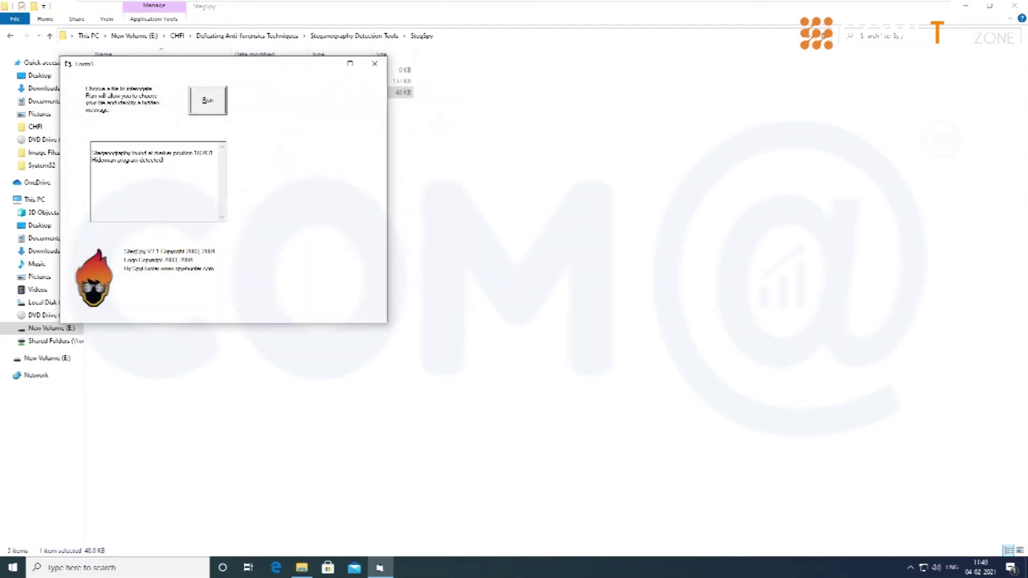
- Review the steganography-found result and Hiderman line, close StegSpy, and go up to the tools folder
left_click_drag(92, 152, 164, 160)
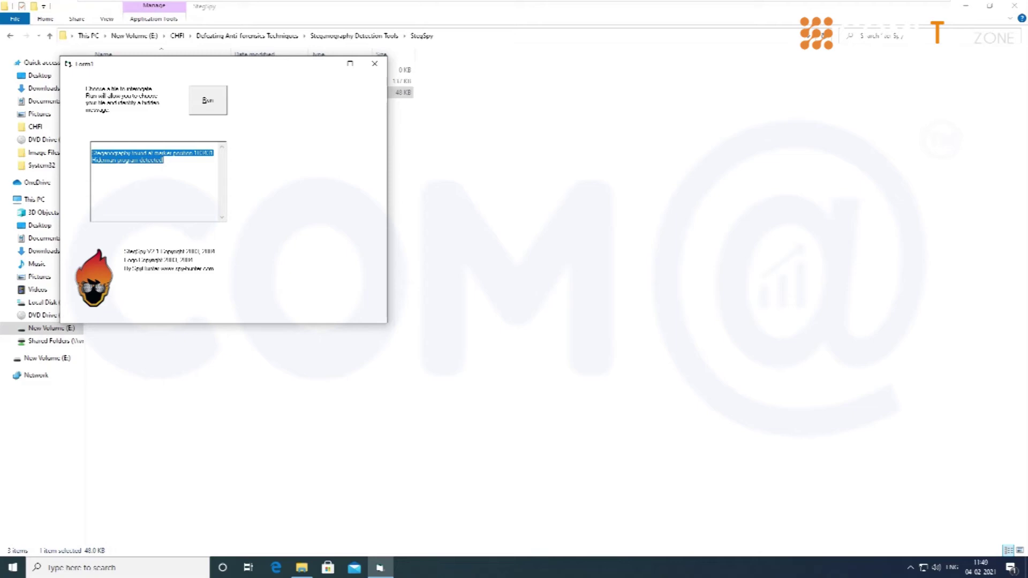
left_click(208, 153)
double_click(201, 153)
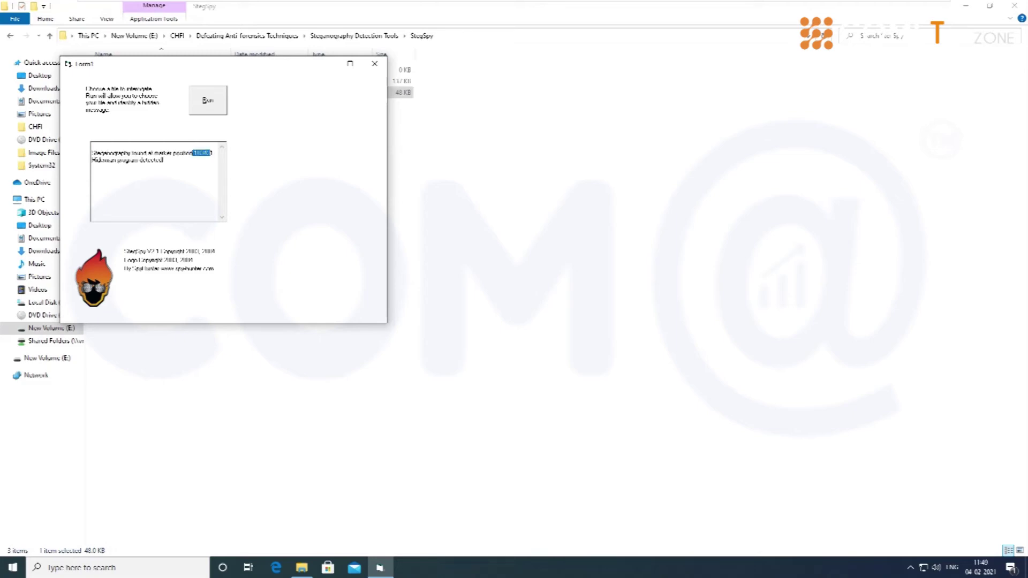
left_click_drag(95, 160, 164, 160)
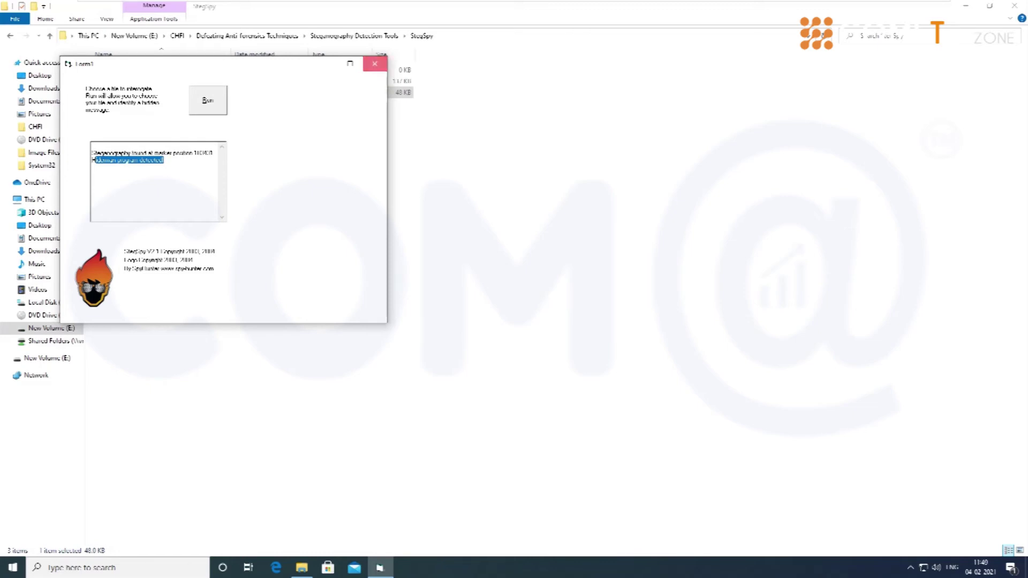
left_click(374, 64)
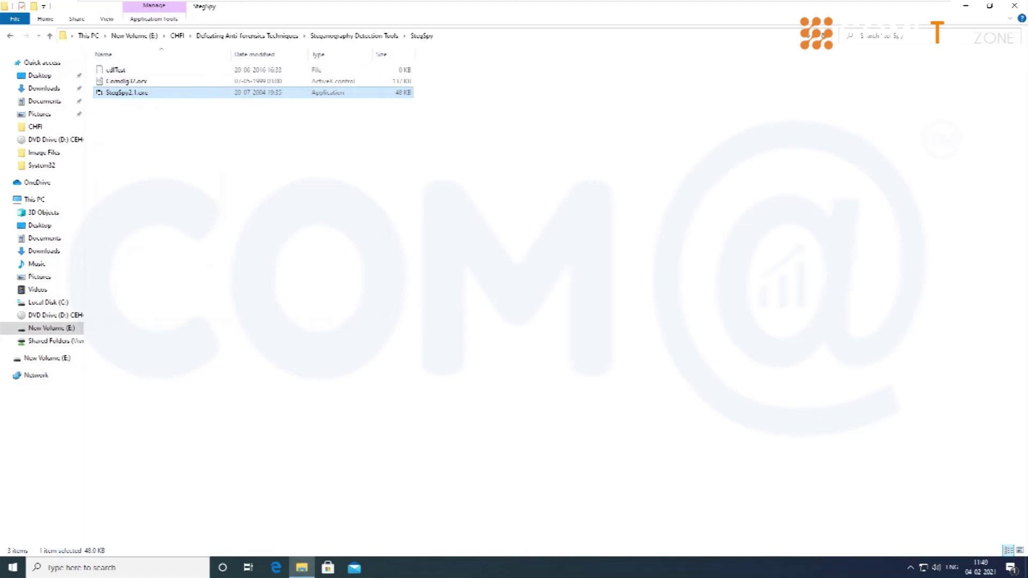
key("BackSpace")
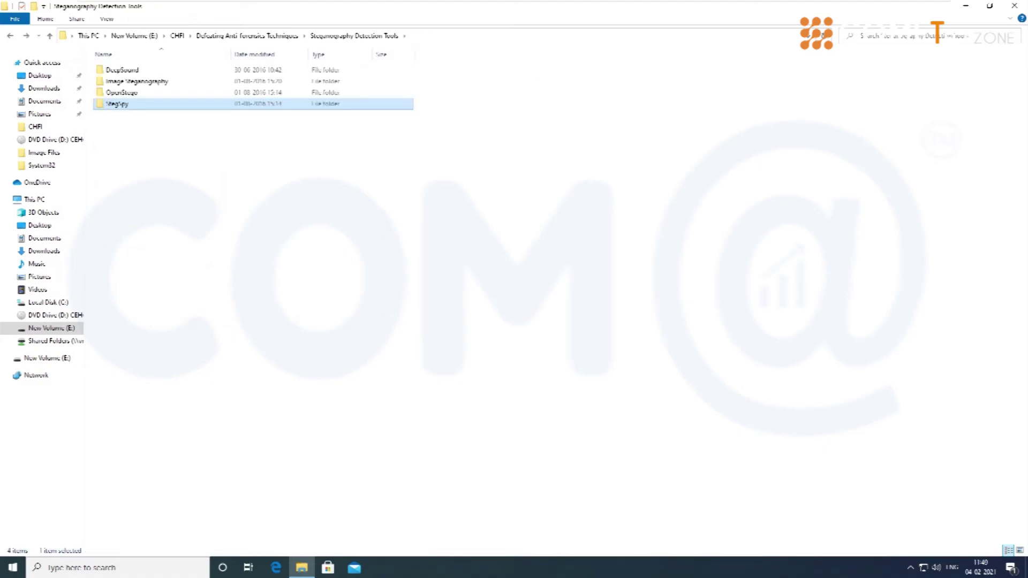
- Start OpenStego's Extract Data and set E:\CHFI\Image Files\Flowers 123.png as the input stego file
key("super")
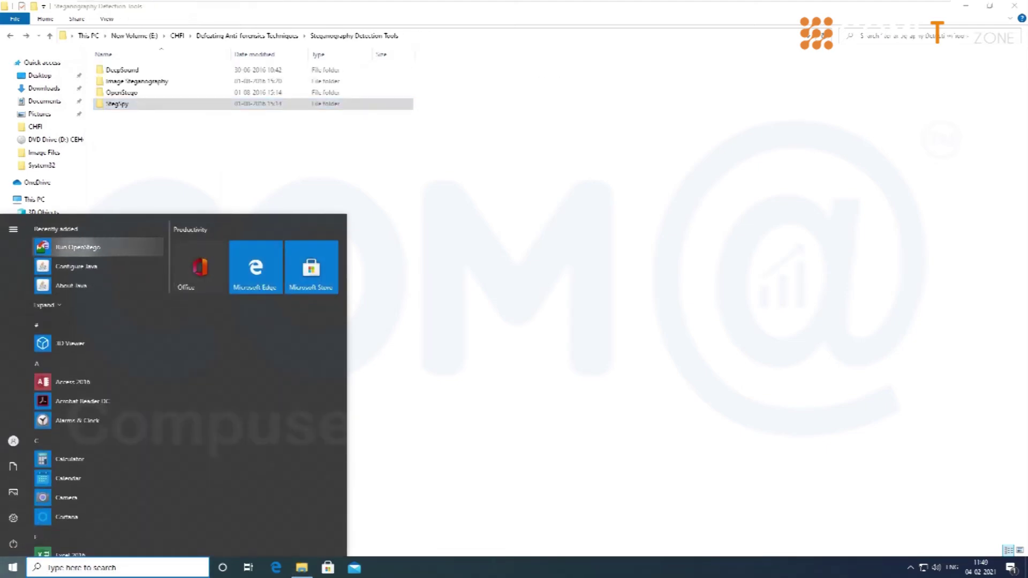
key("Escape")
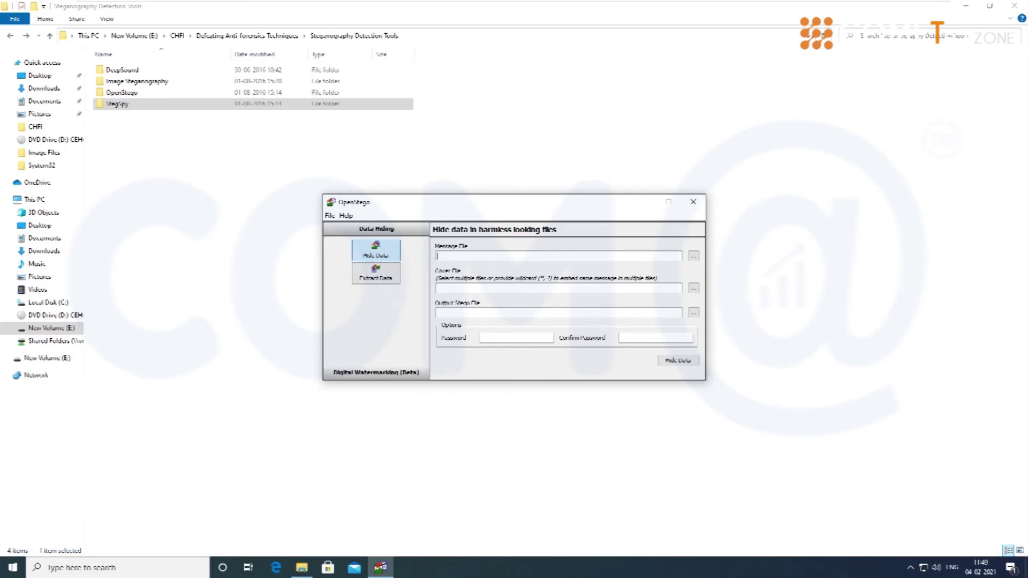
left_click(376, 274)
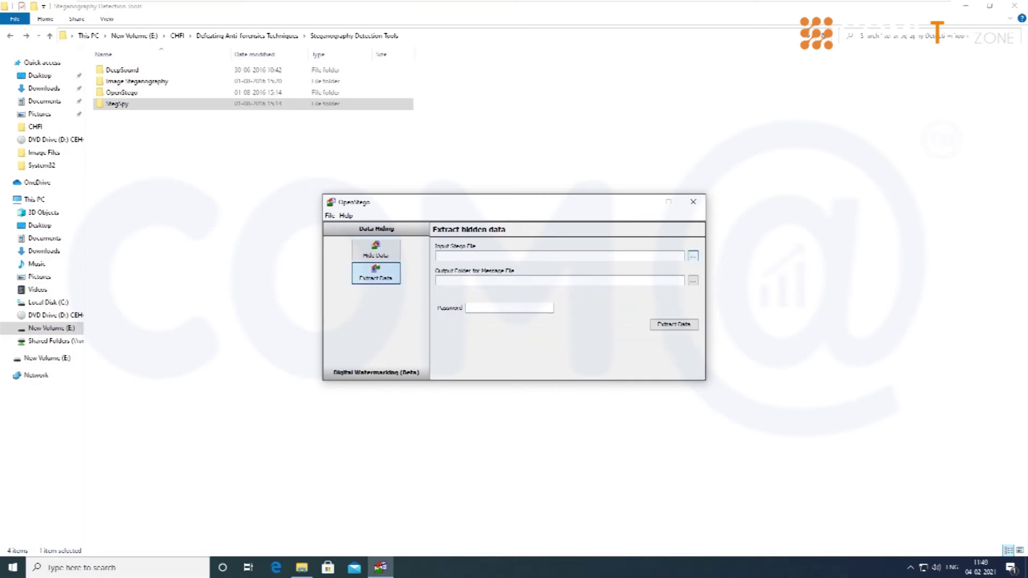
left_click(693, 255)
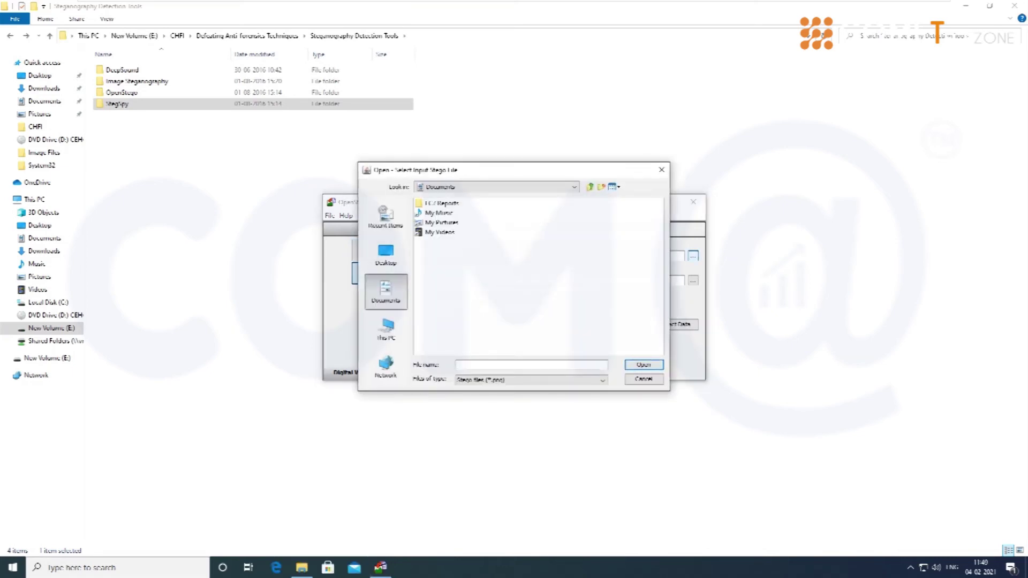
left_click(386, 328)
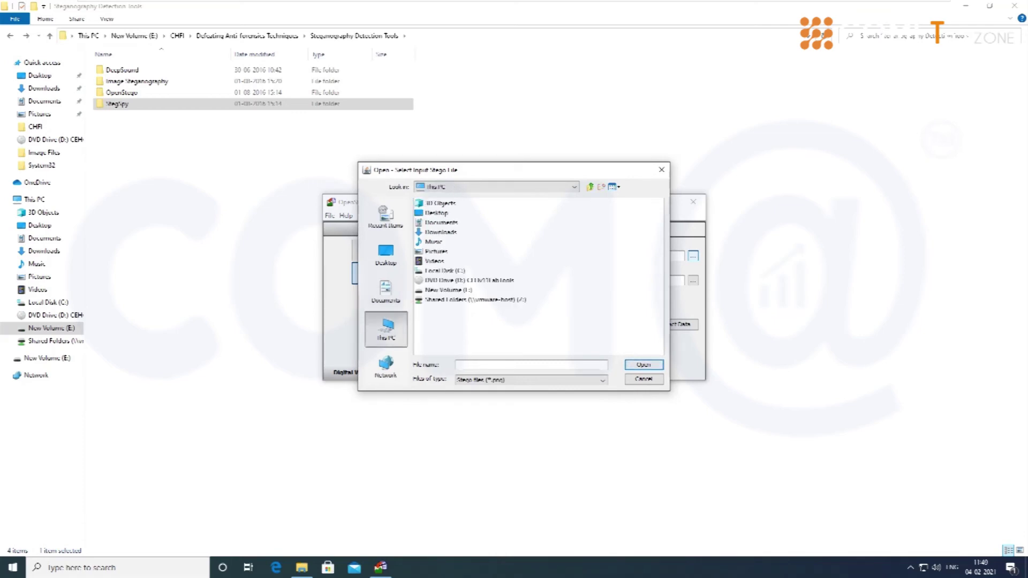
double_click(446, 289)
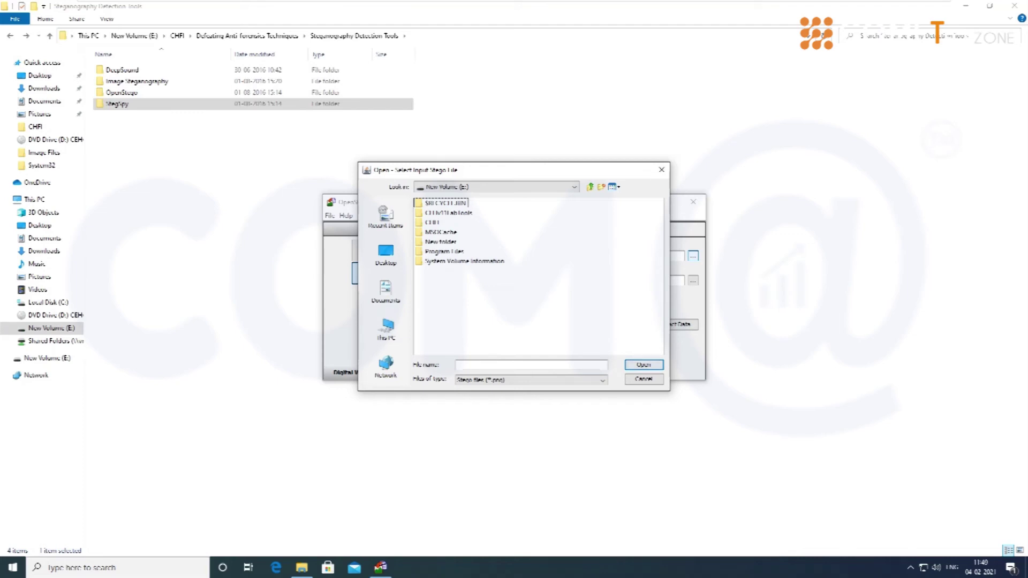
double_click(431, 222)
left_click(440, 213)
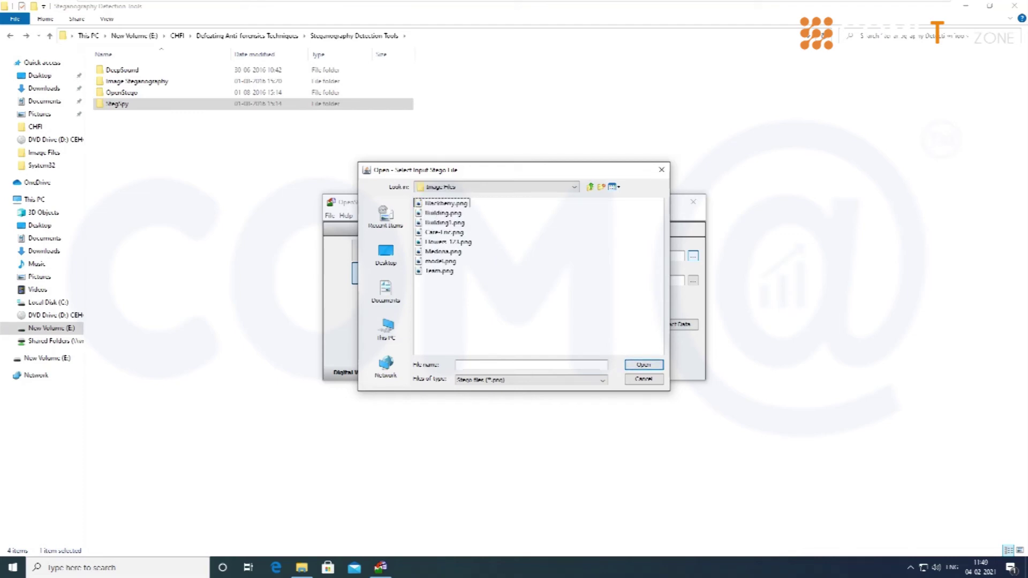
key("Down")
key("Down")
key("Down")
key("Up")
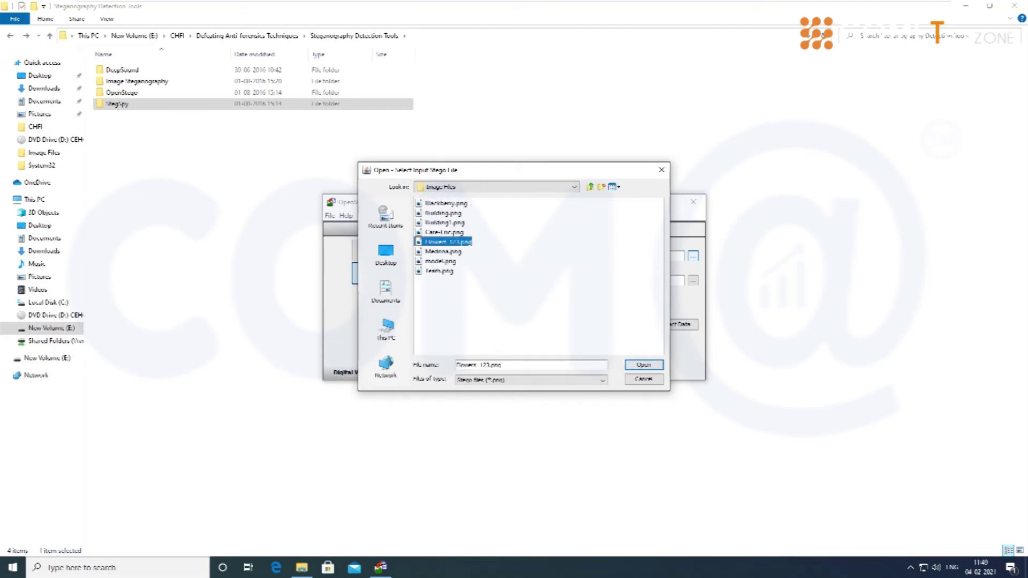
key("Return")
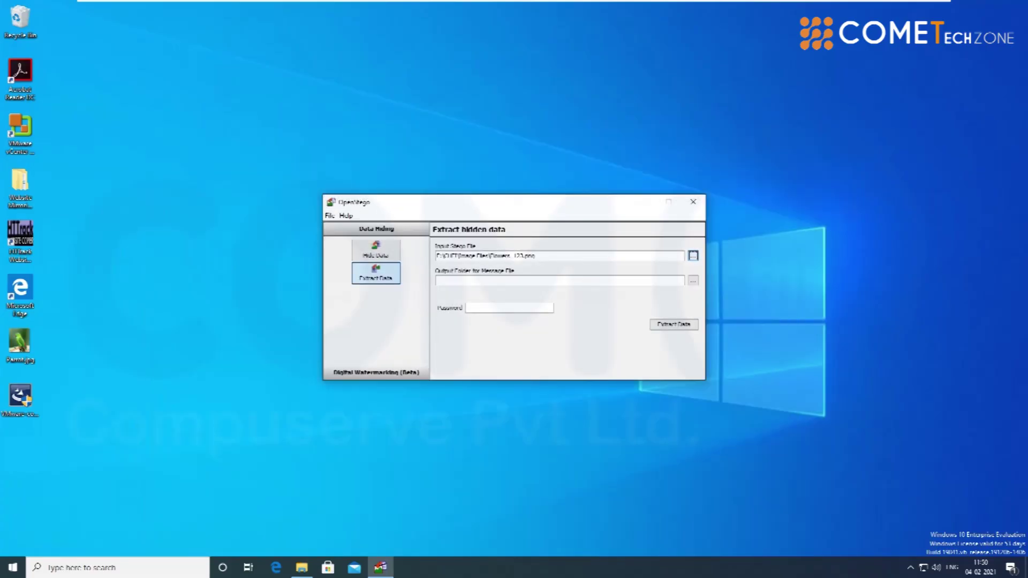
- Set the Desktop as the output folder for the message and start the extraction
key("Tab")
key("Tab")
key("space")
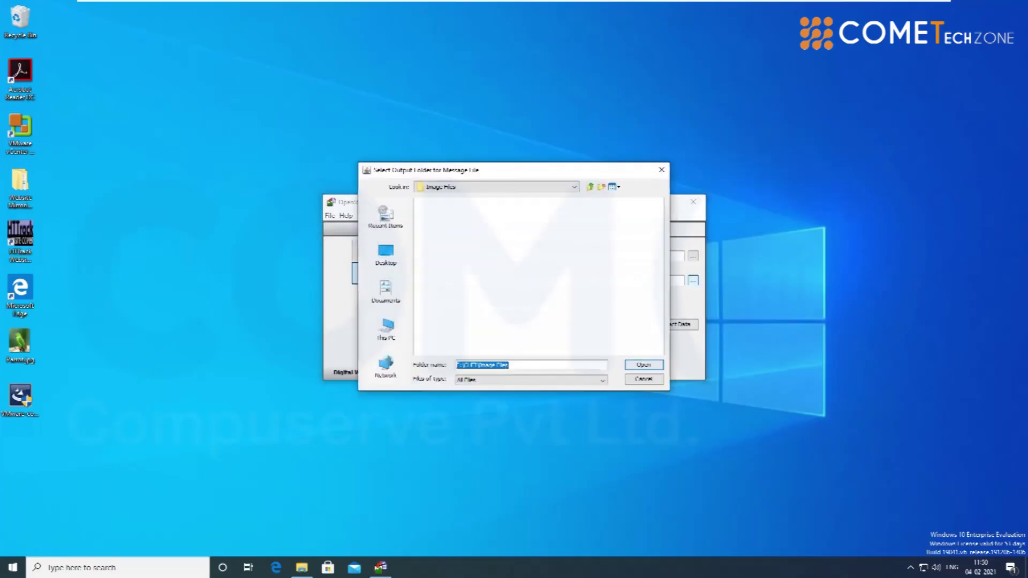
left_click(386, 256)
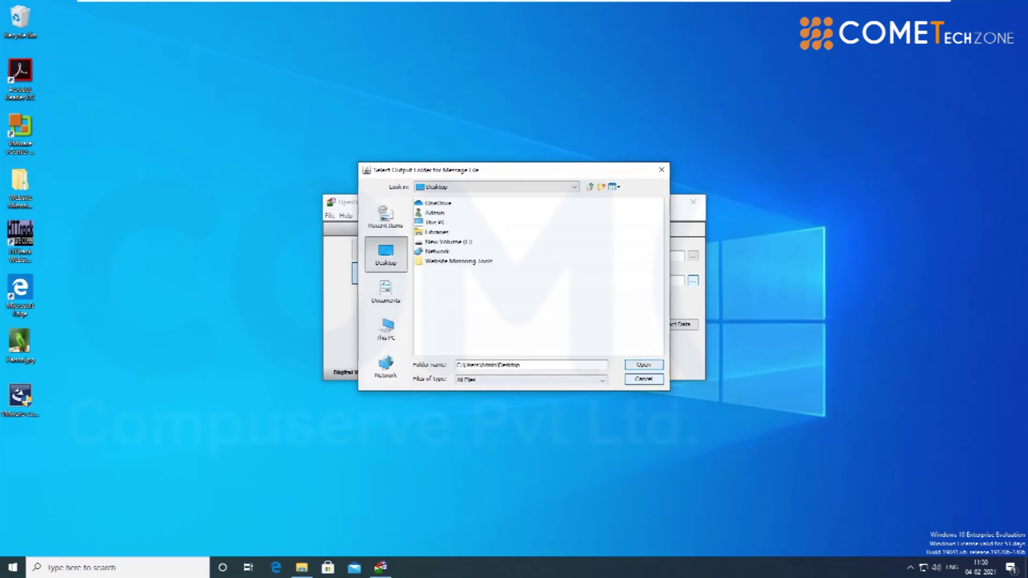
key("Return")
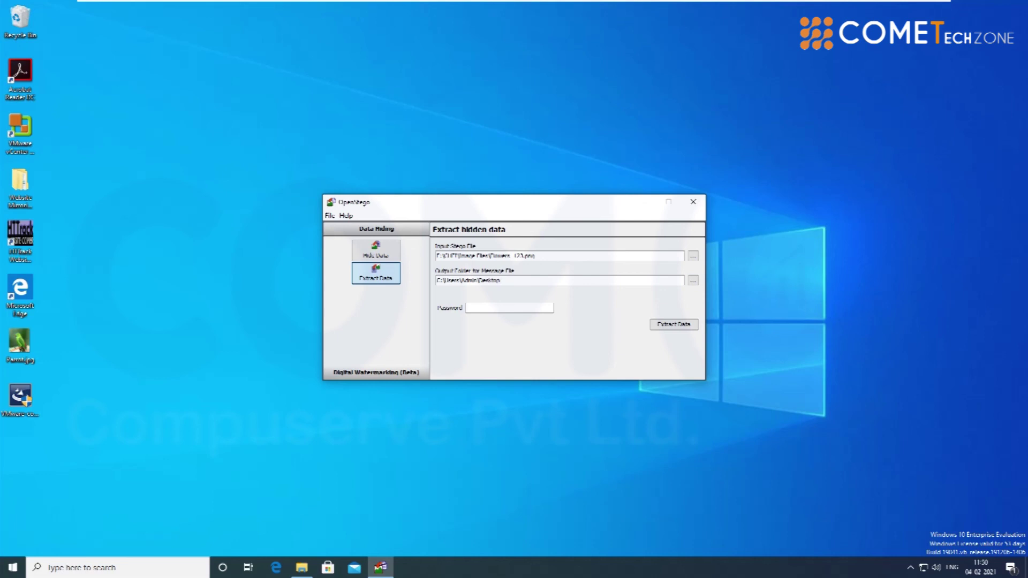
left_click(673, 324)
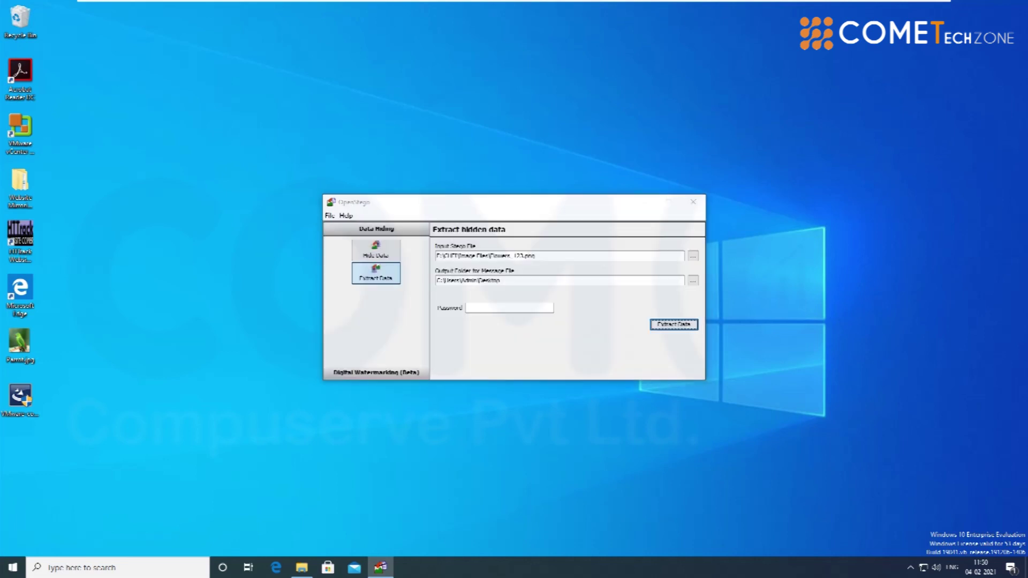
- Acknowledge the success message, view the extracted Lorem ipsum text file from the desktop in Notepad, and close it
key("Return")
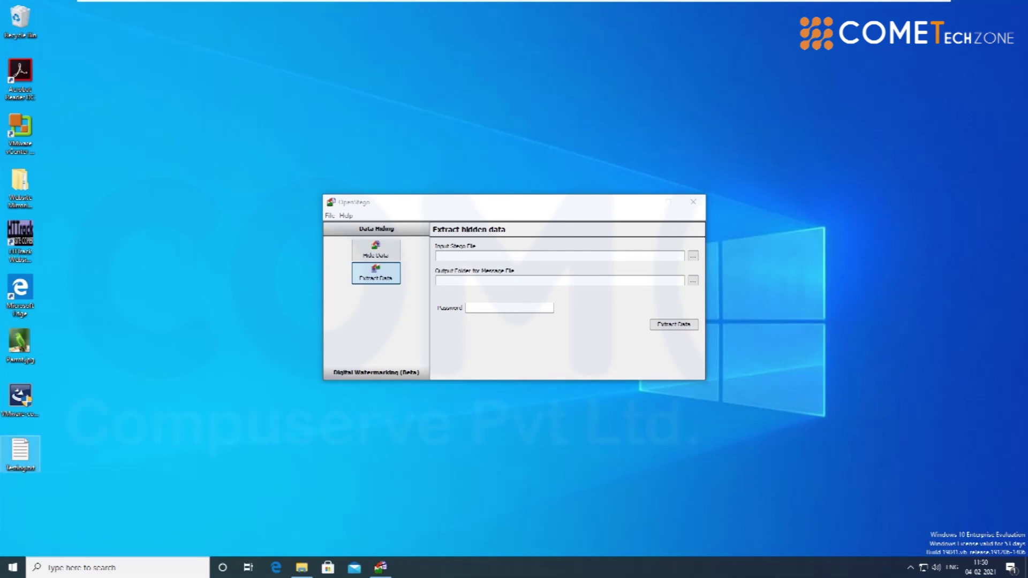
double_click(20, 451)
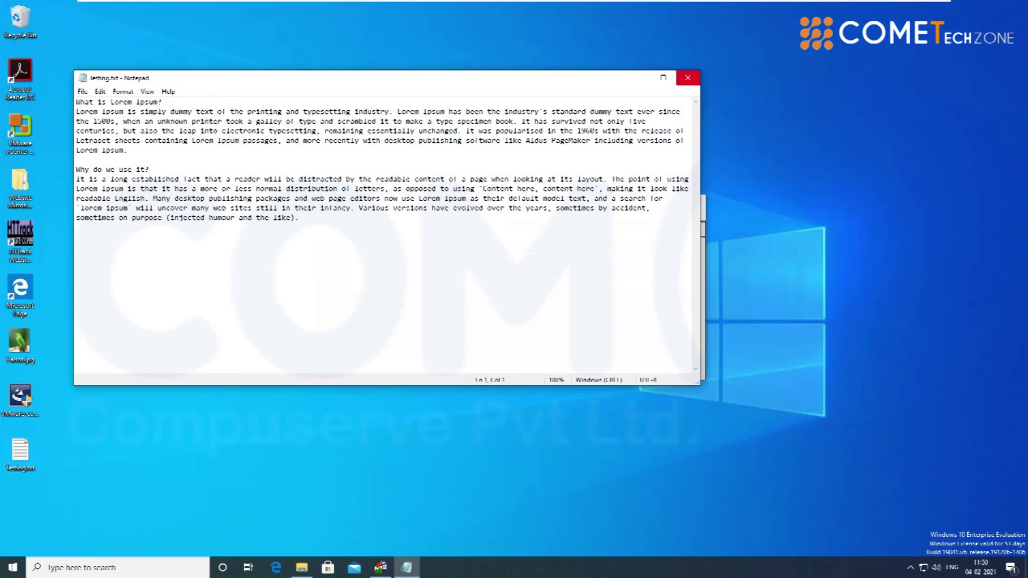
left_click(688, 77)
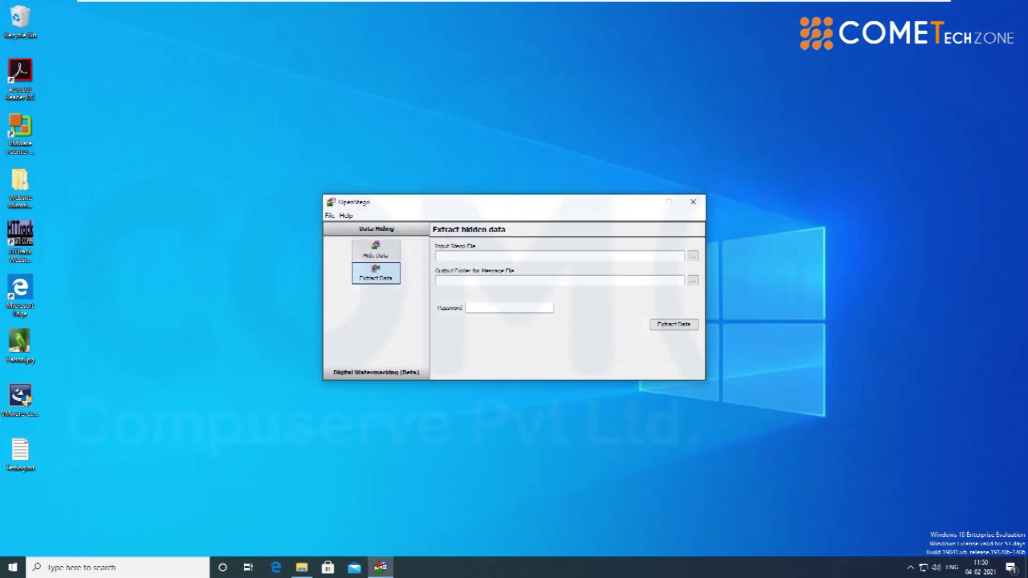